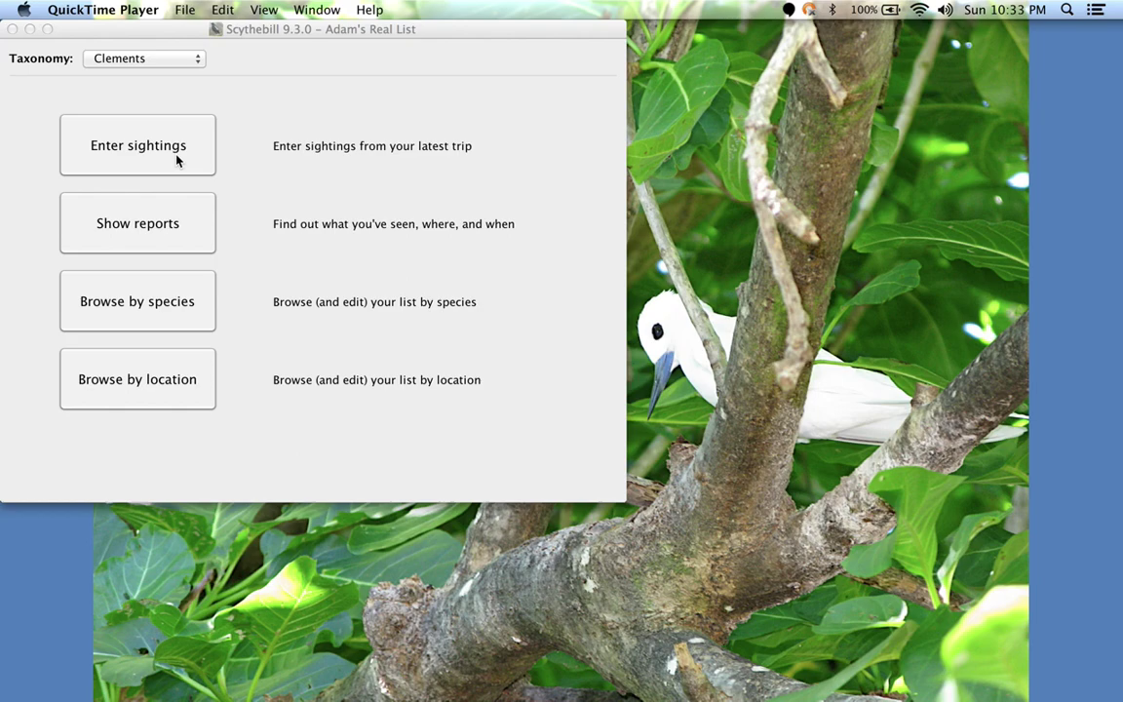
Begin new sightings at location 'Ft. Zachary Taylor Historic State Park', correcting the 'History' typo
click(177, 160)
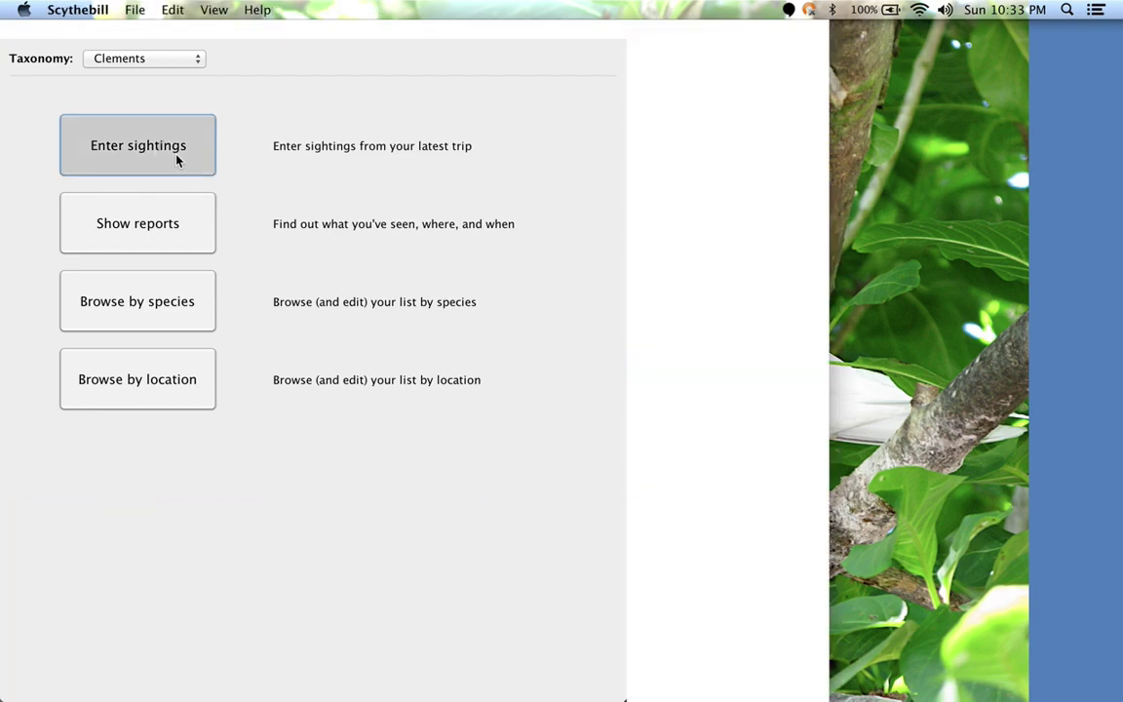
text(F)
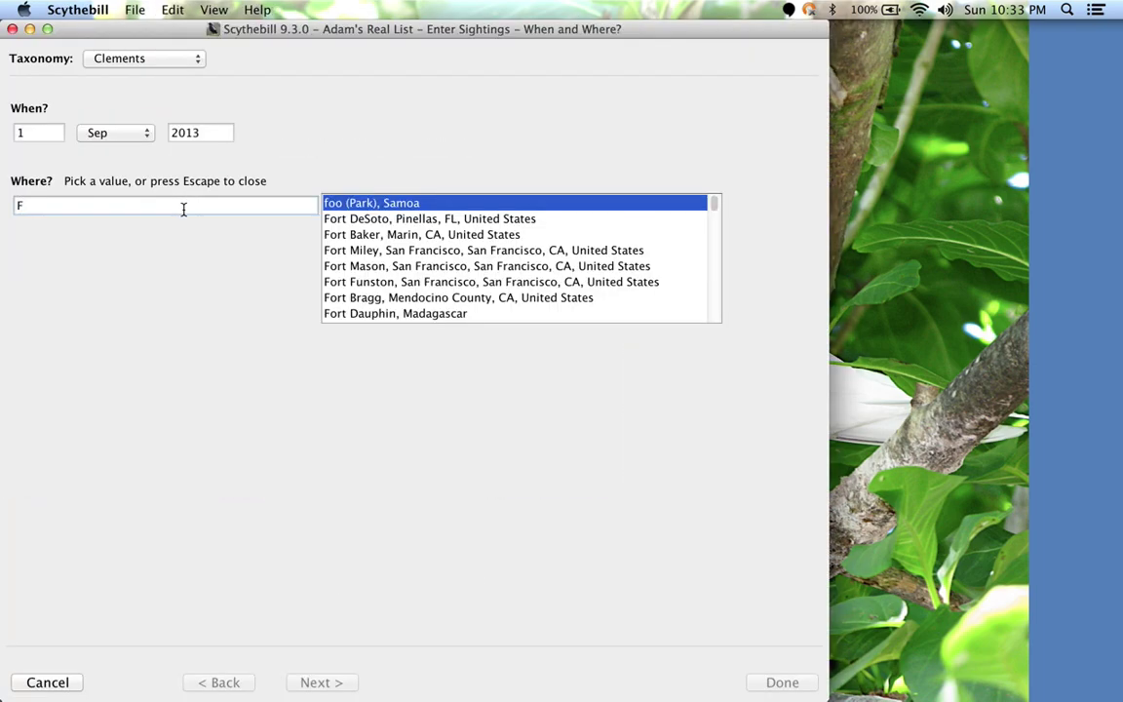
text(t. Zac)
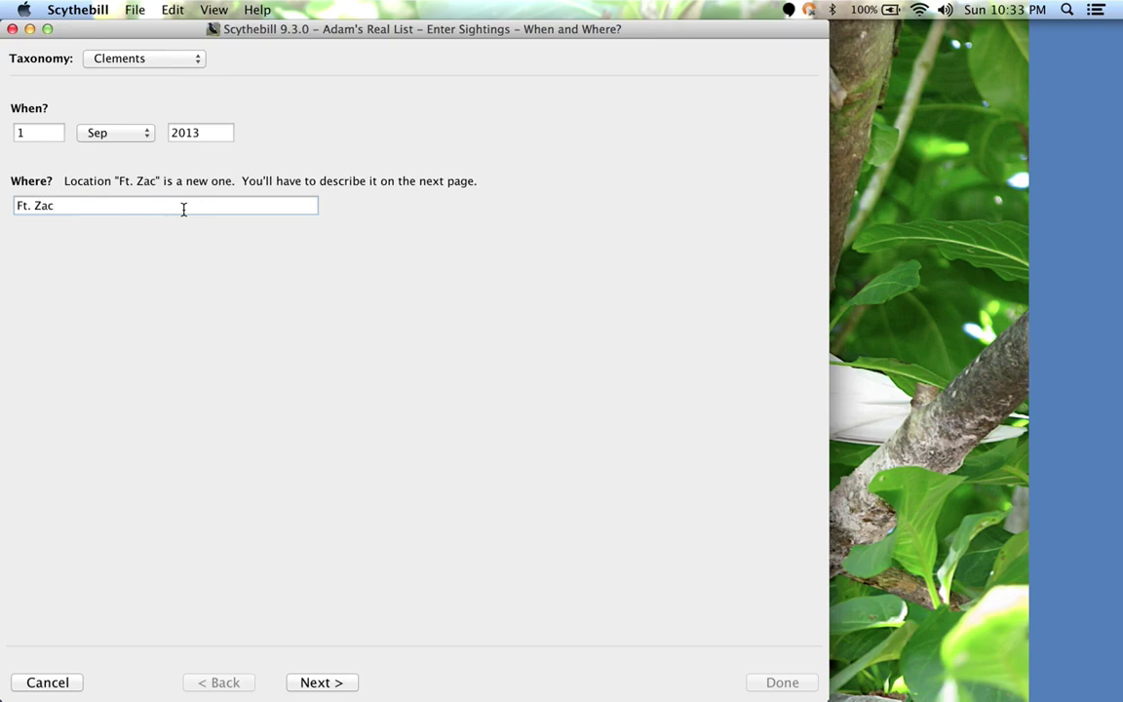
text(hary Taylor History)
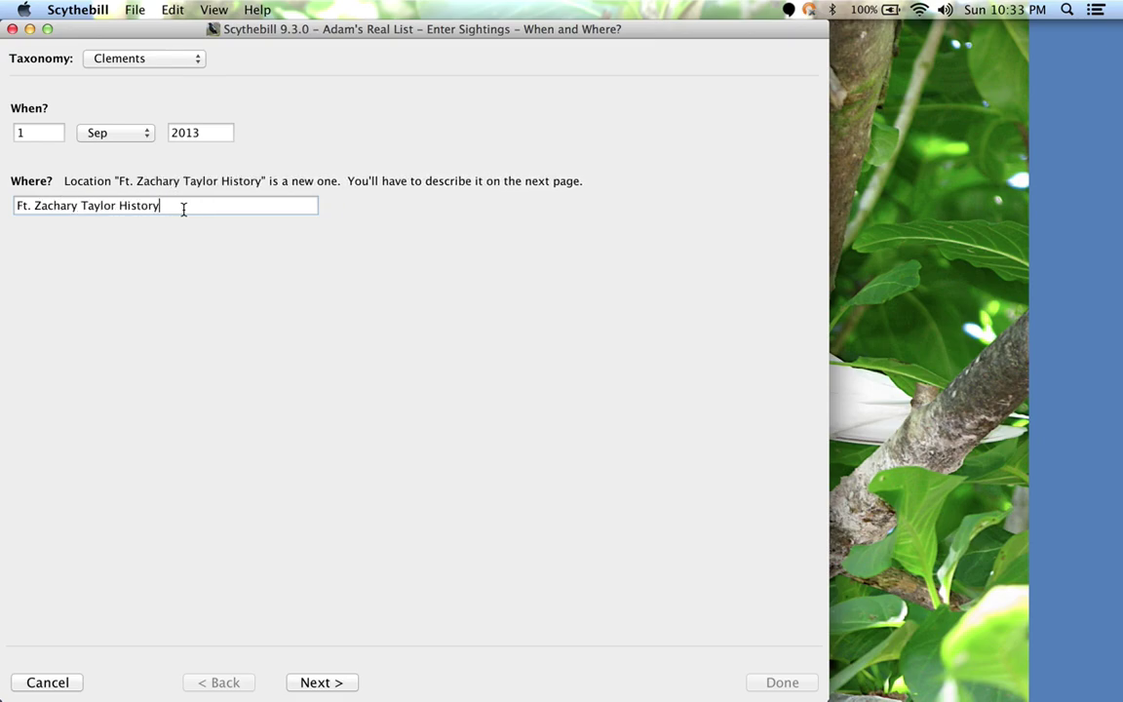
key(BackSpace)
text(ic State Park)
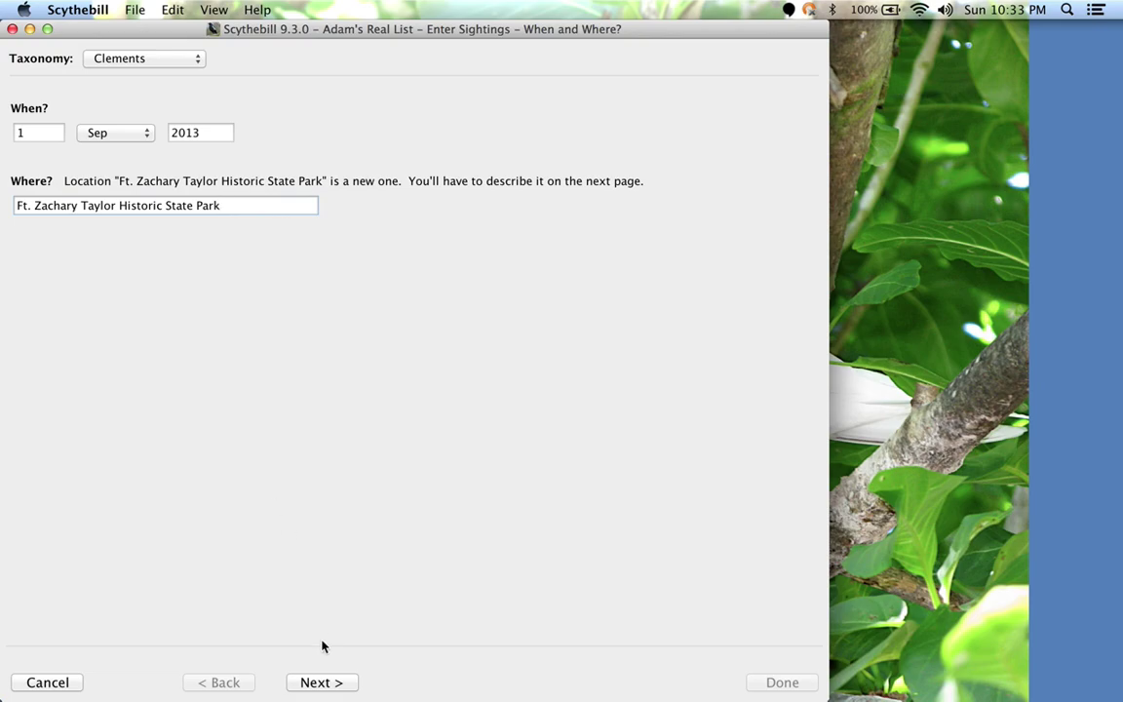
Set the new location's type to park and its parent to Florida (State/Province), United States
click(322, 681)
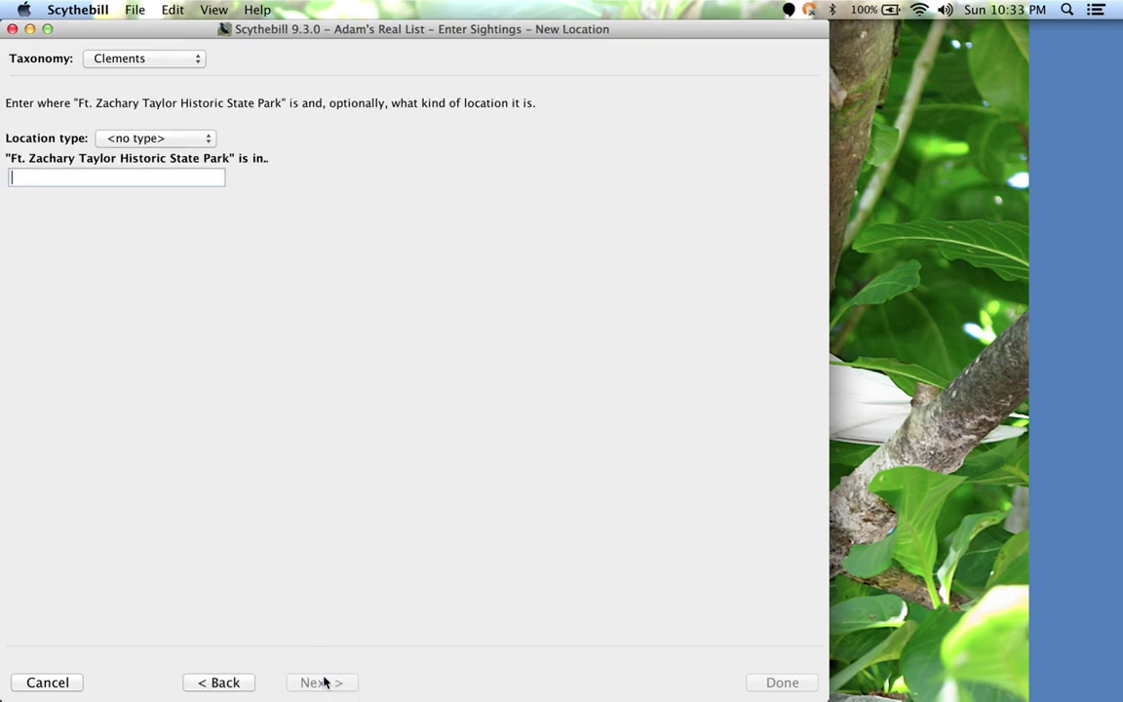
click(170, 139)
key(Escape)
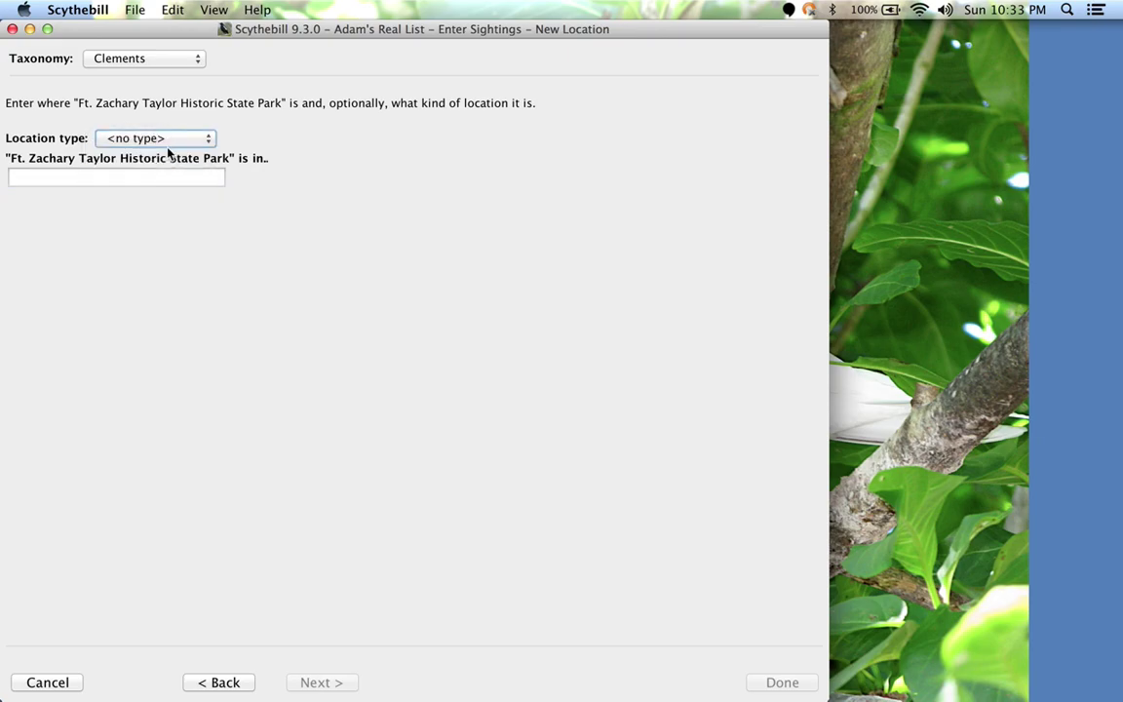
click(168, 148)
click(164, 155)
click(130, 180)
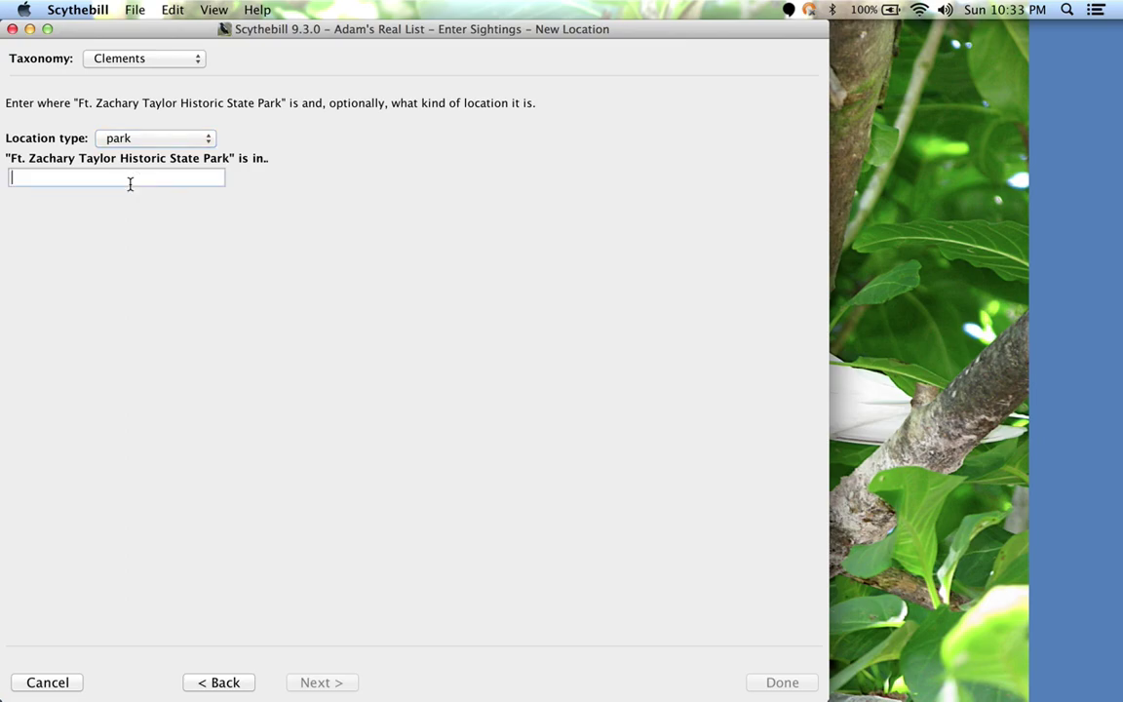
text(fl)
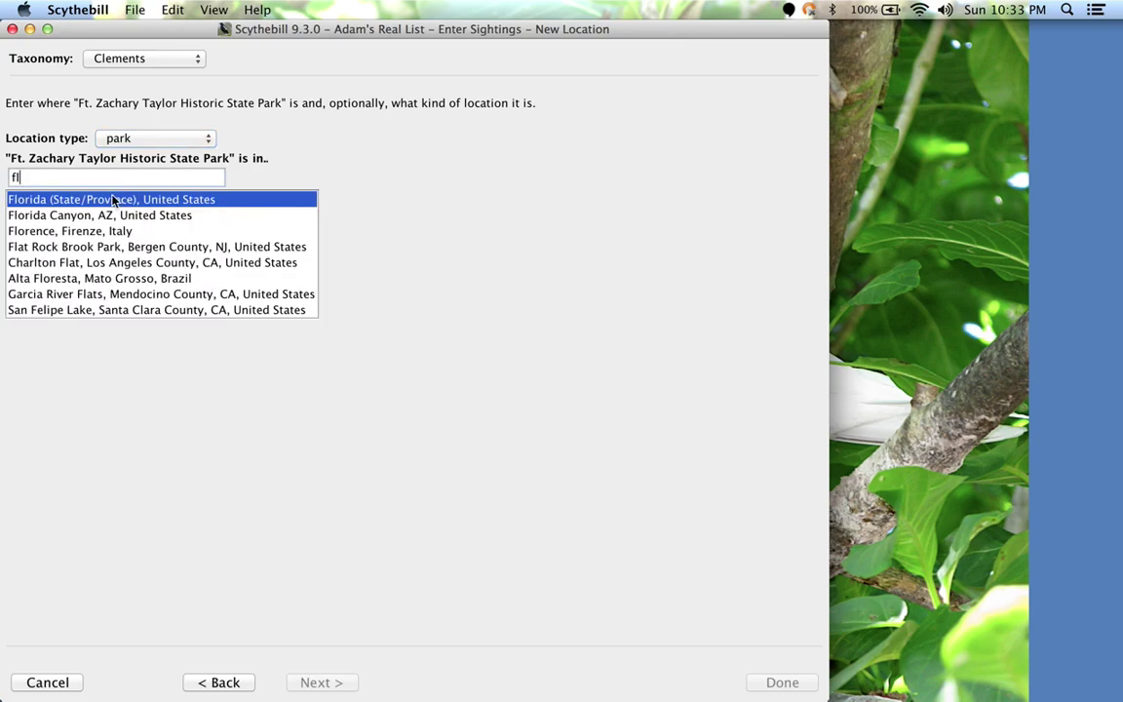
click(113, 197)
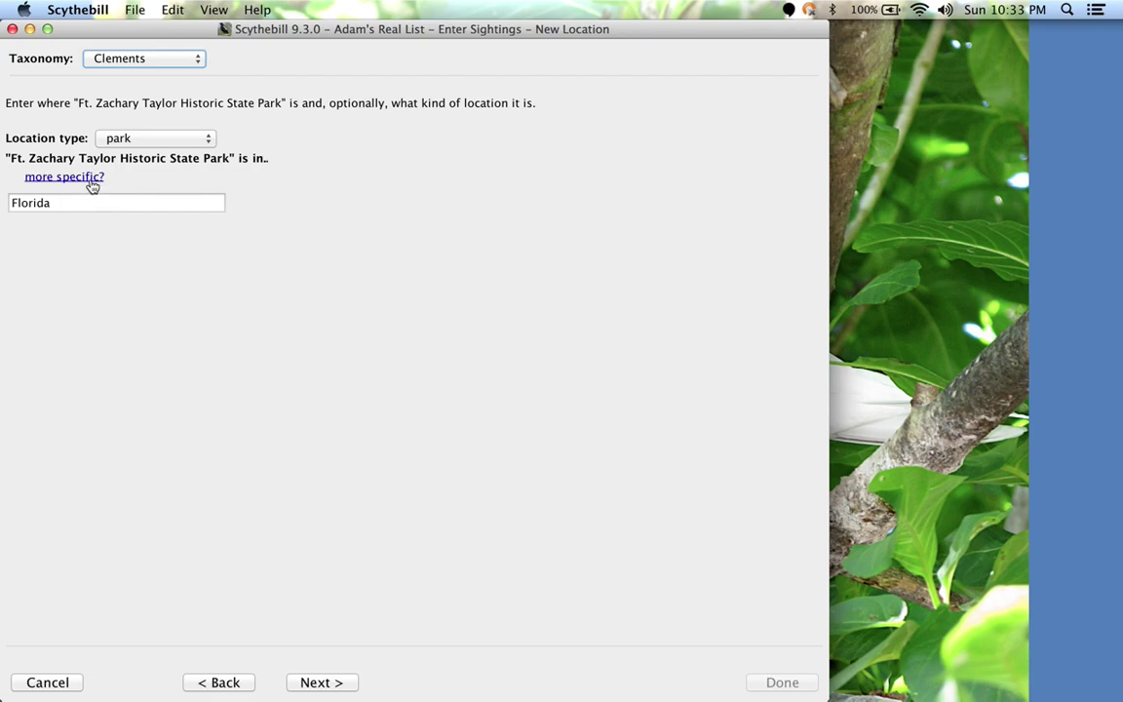
Insert Key West, of type city, as a level between the park and Florida
click(85, 181)
click(72, 198)
text(Key West)
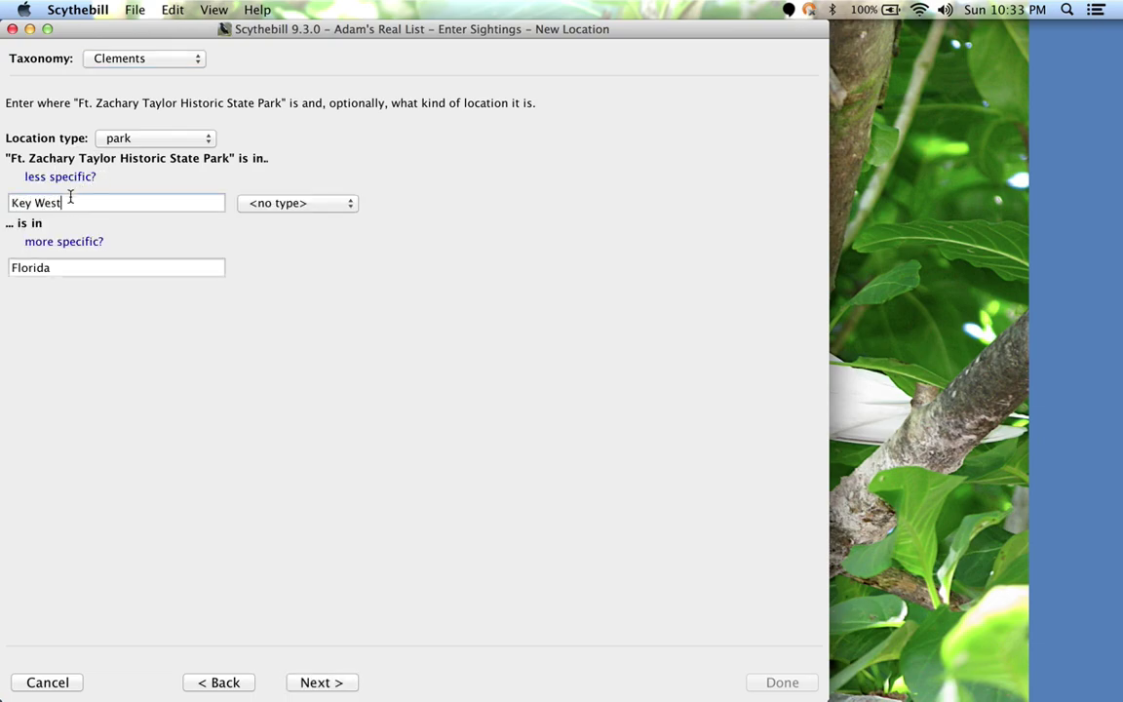
click(298, 206)
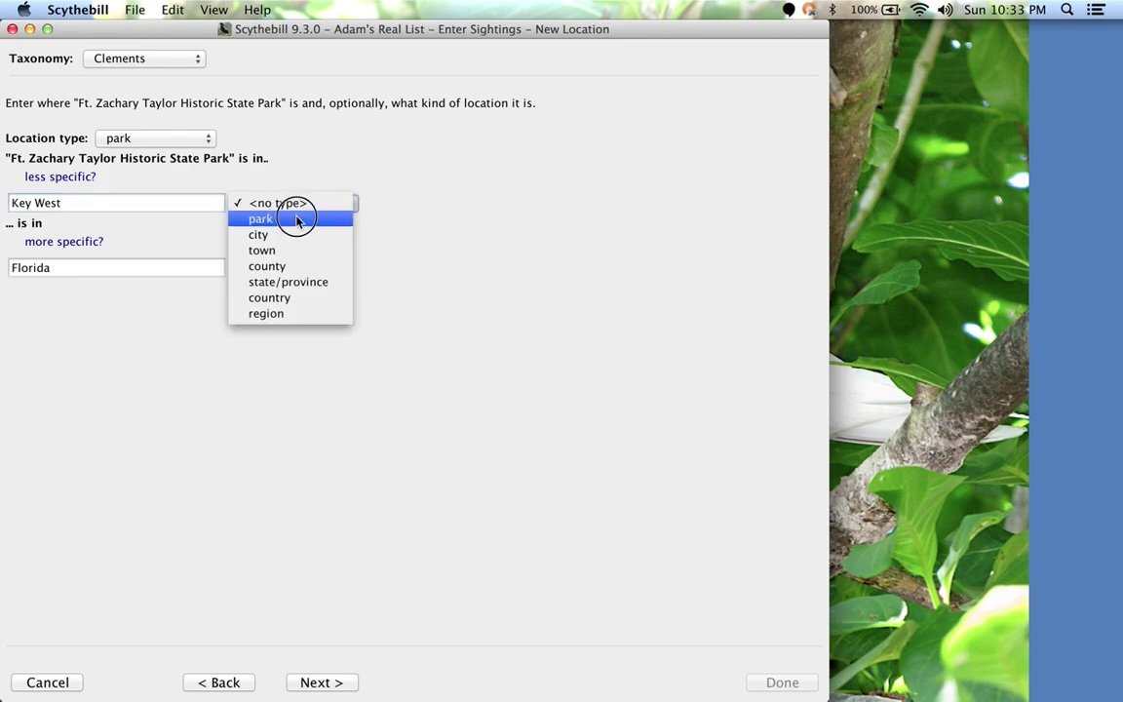
click(287, 235)
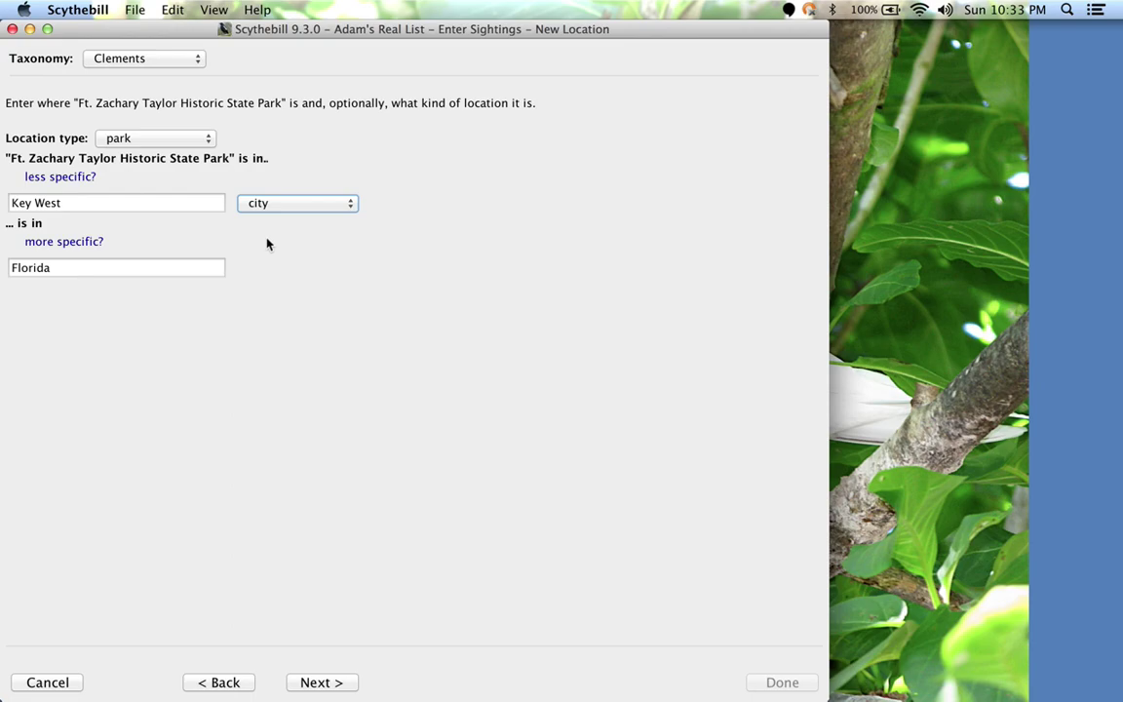
Insert Monroe, of type county, between Key West and Florida
click(71, 243)
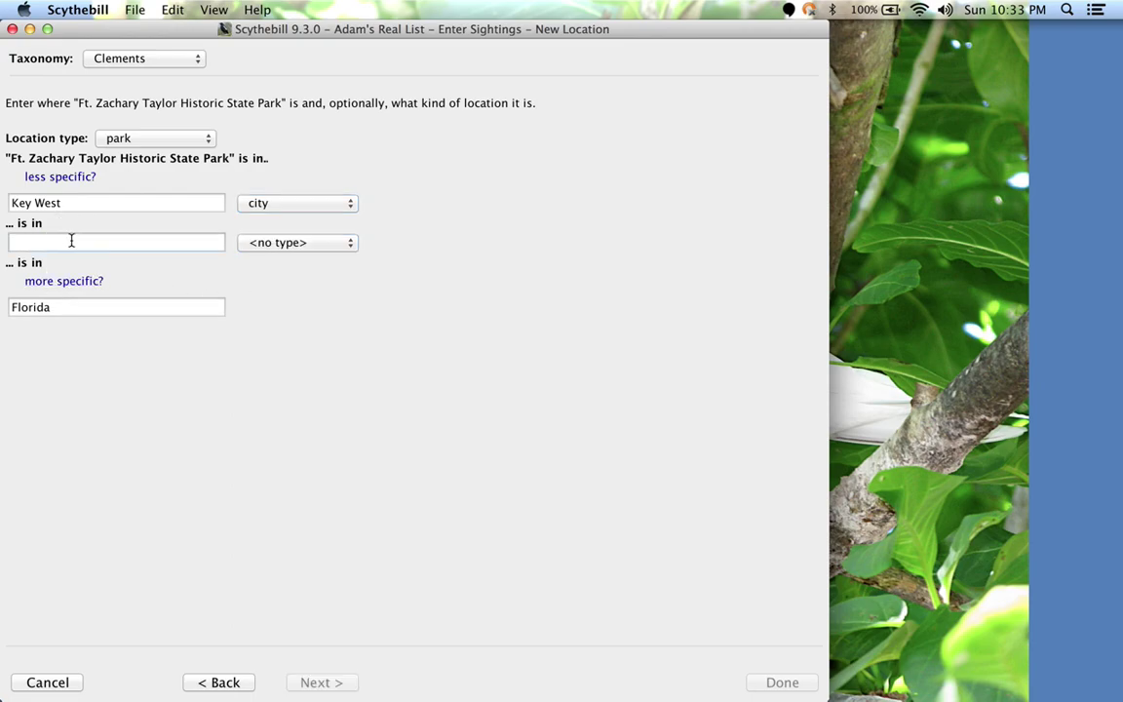
text(Monroe)
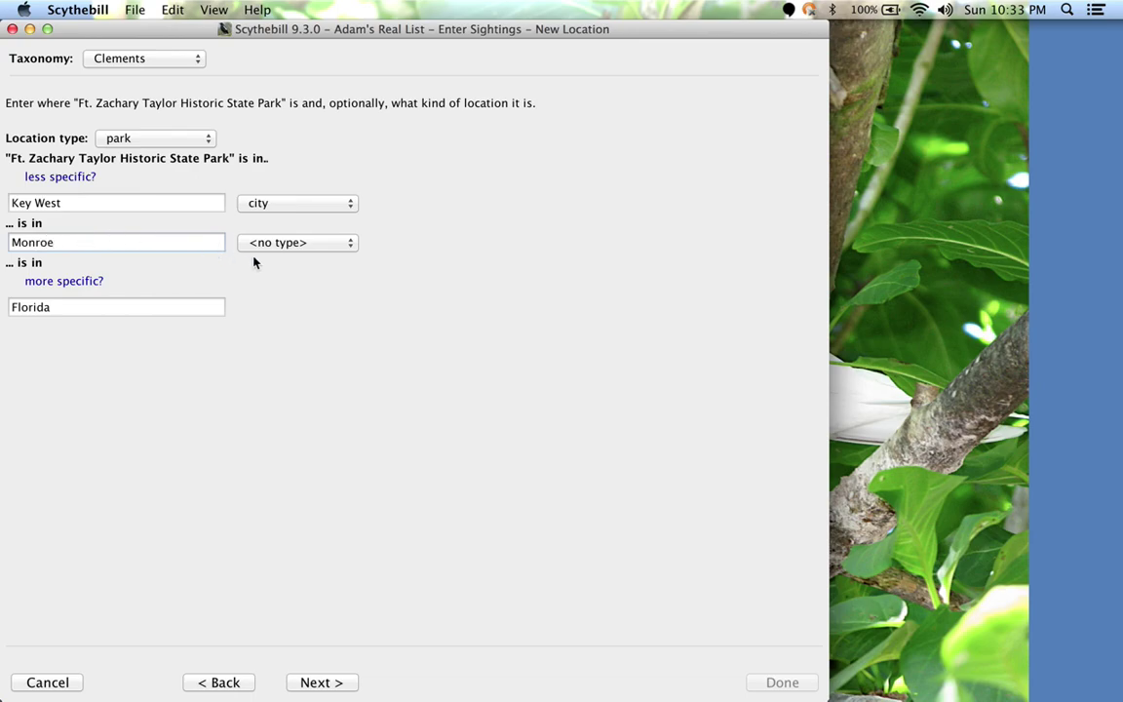
click(276, 242)
click(268, 310)
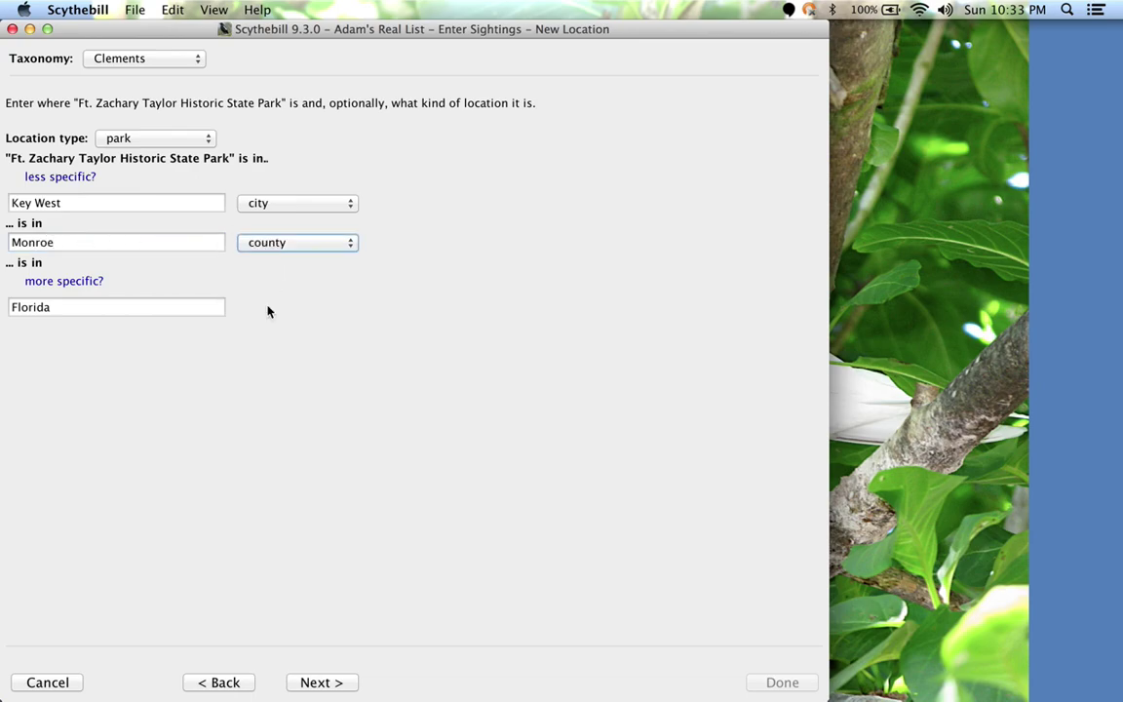
Add Western Spindalis to the sighting list using the 'wesspi' shortcut
click(316, 682)
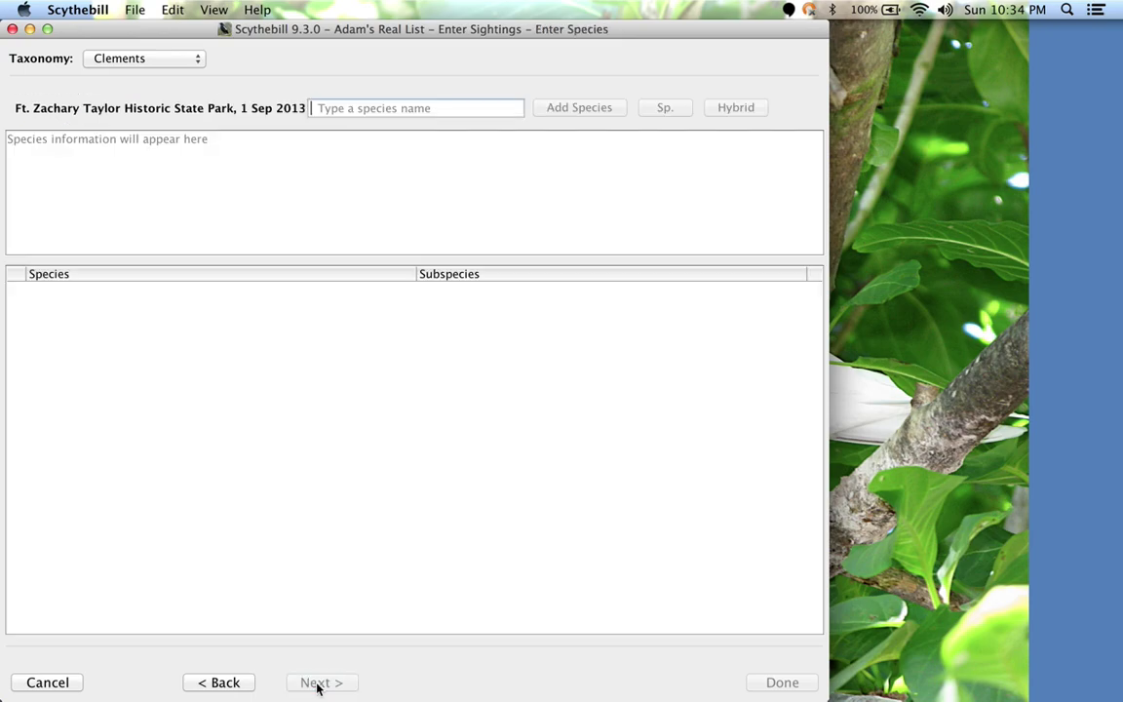
click(351, 109)
text(wesspi)
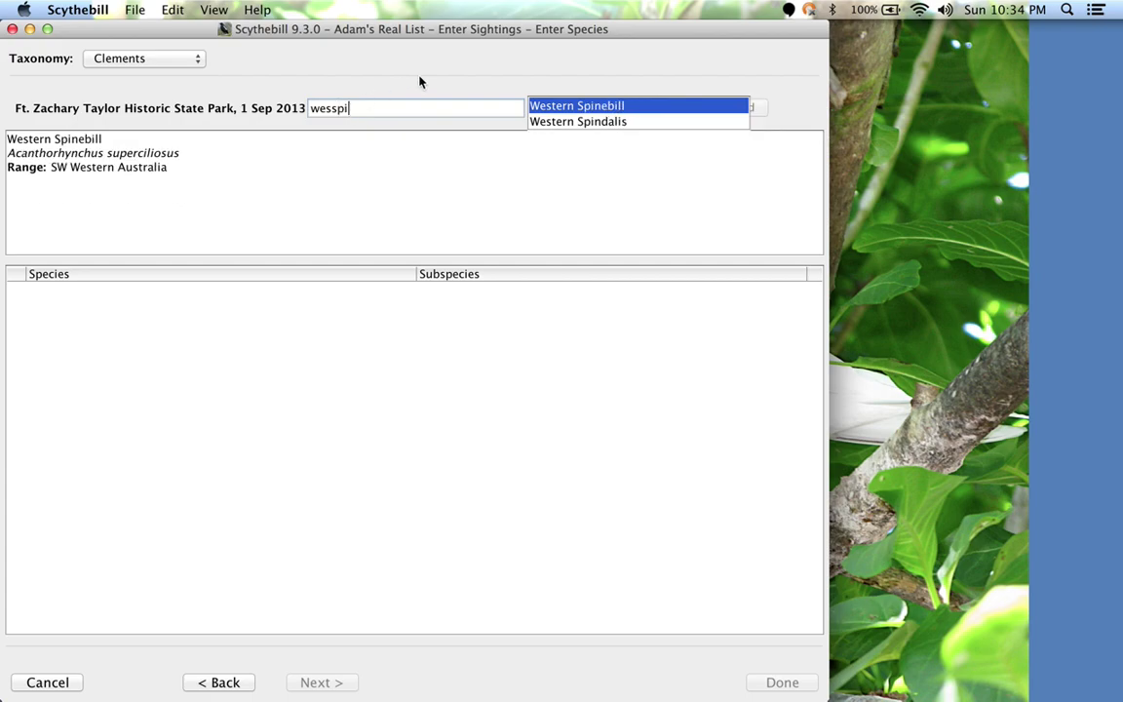
click(568, 121)
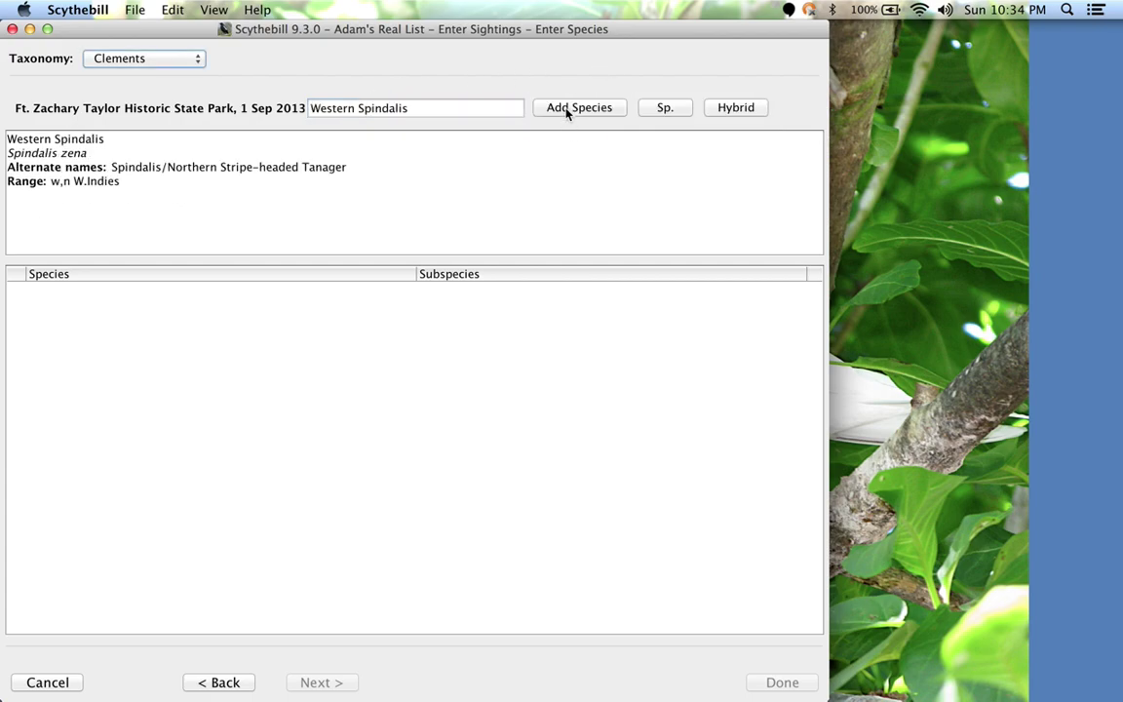
click(568, 111)
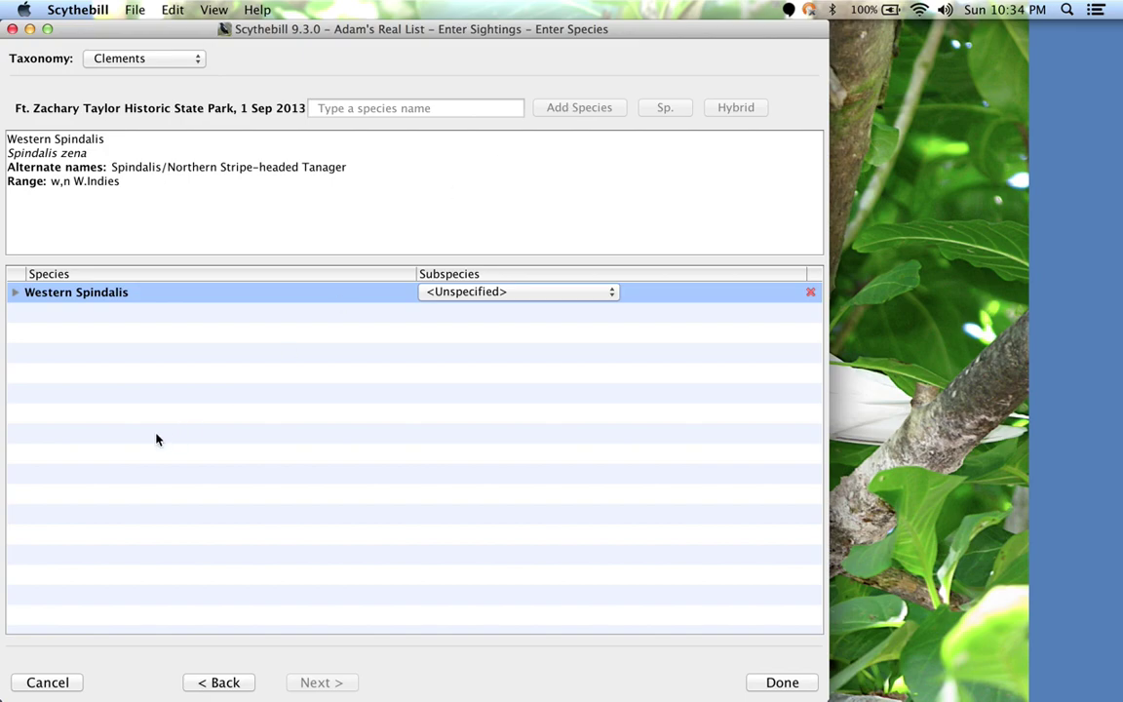
Set the Western Spindalis sighting's status to Not accepted
click(16, 292)
click(295, 338)
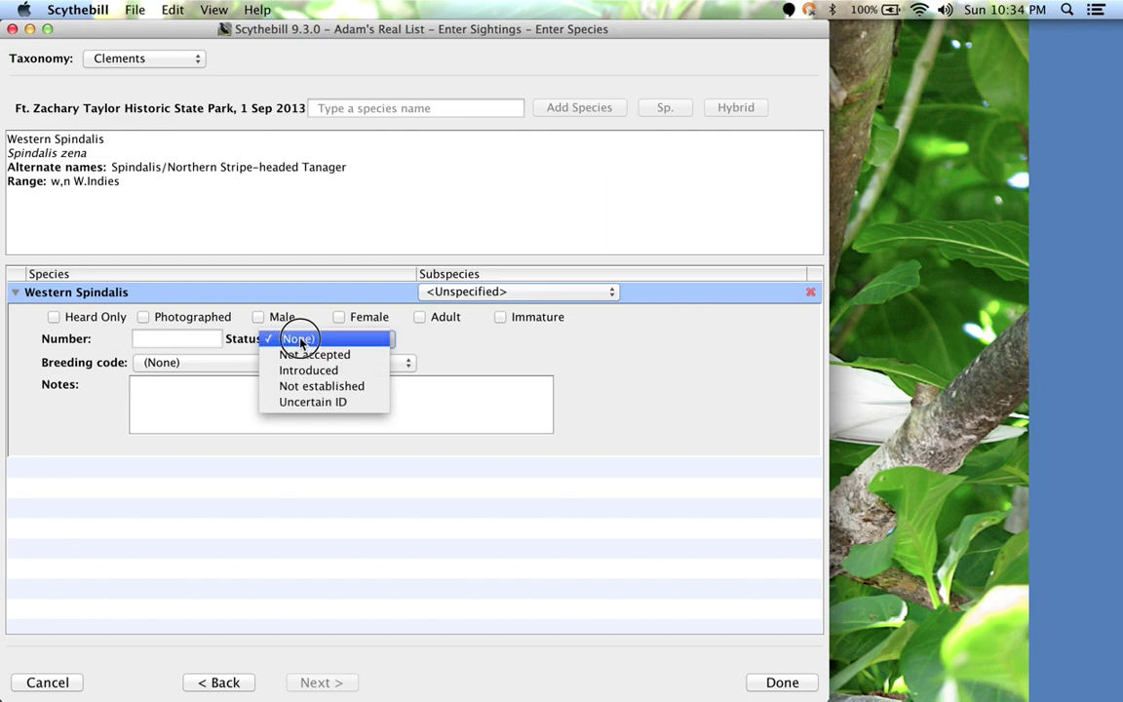
click(291, 357)
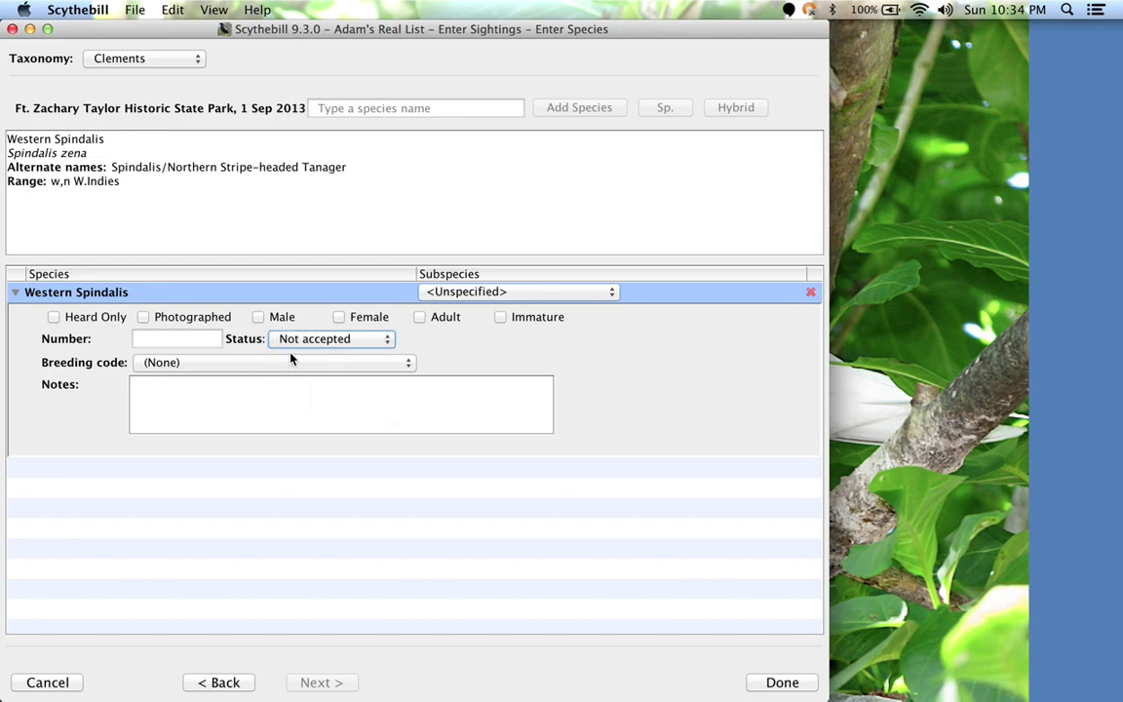
click(416, 109)
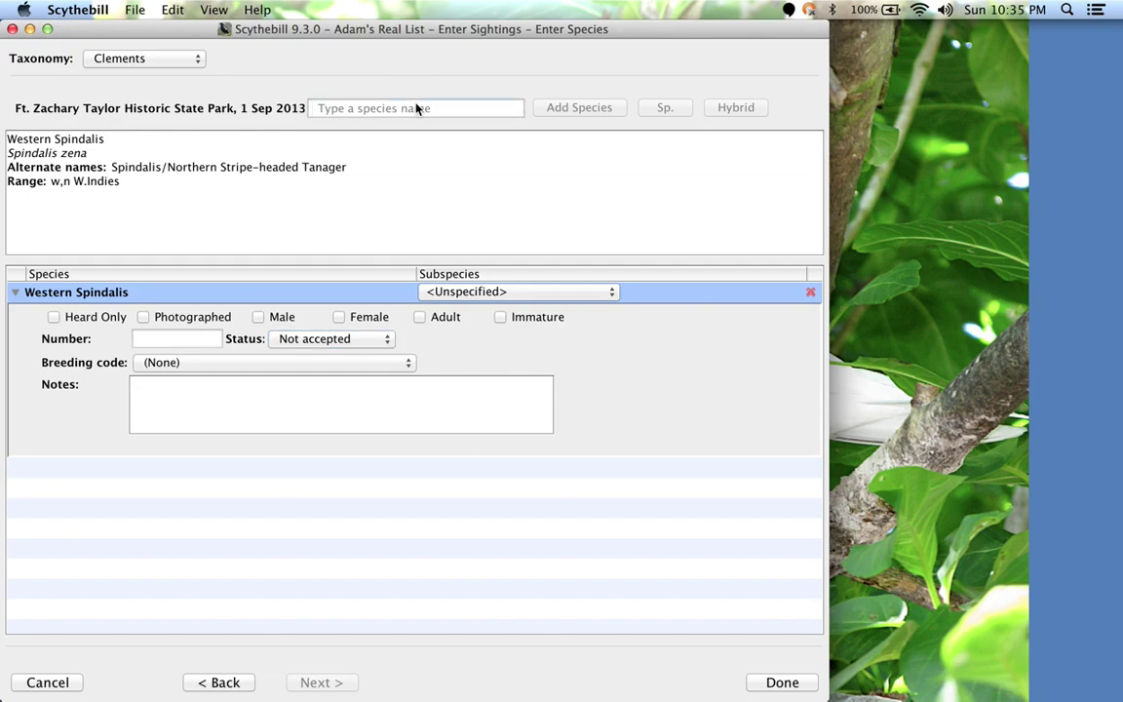
Add a Blue-winged x Golden-winged Warbler hybrid to the species list
text(goww)
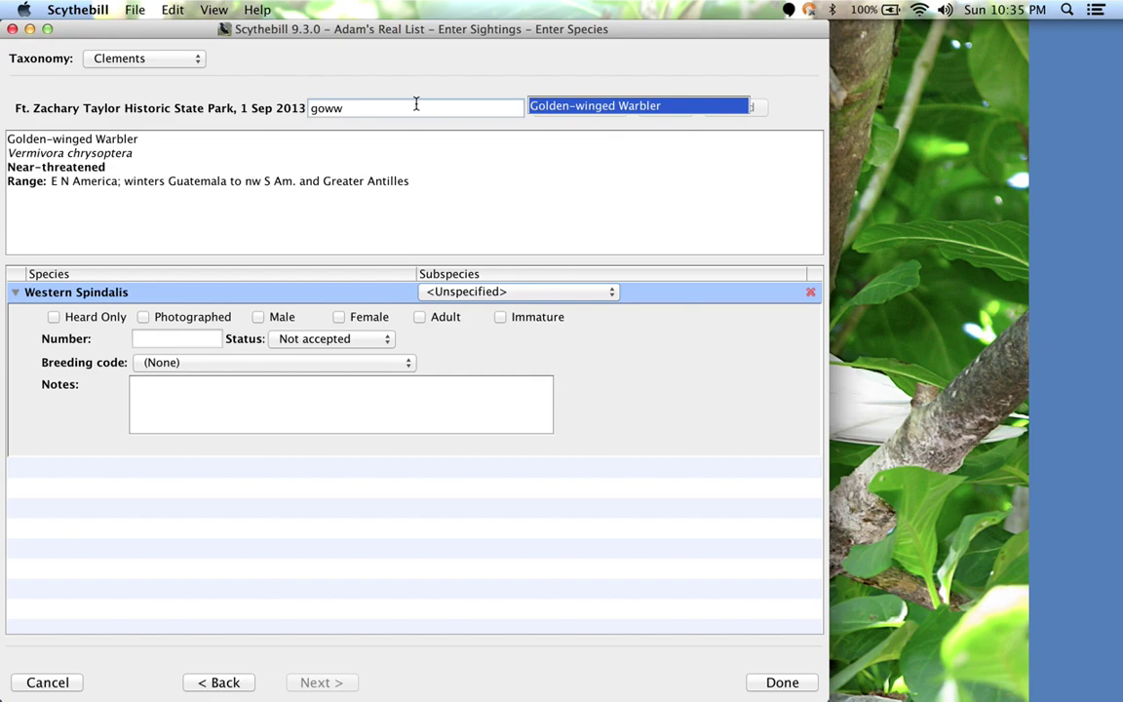
key(Return)
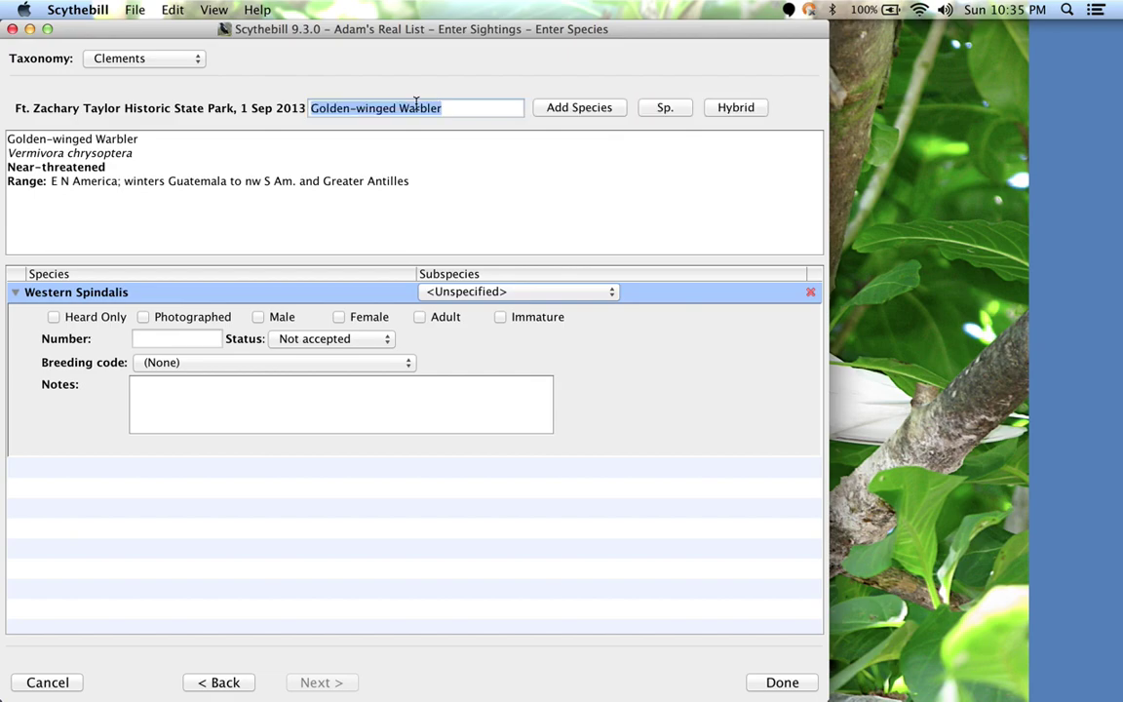
click(733, 109)
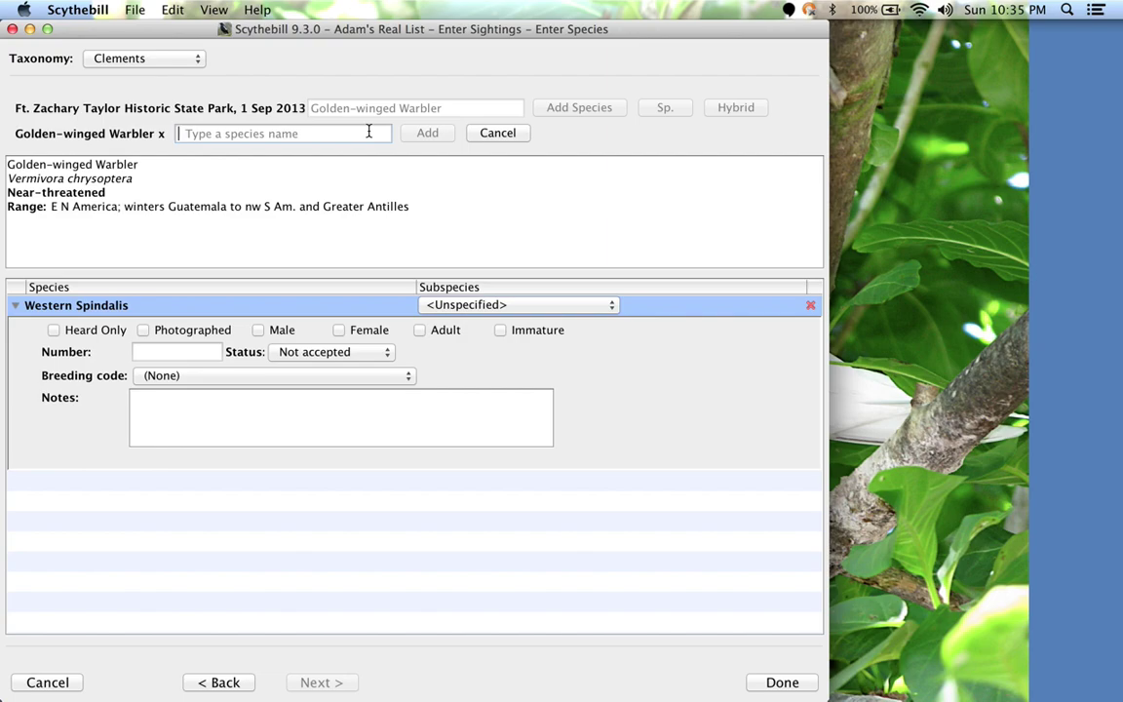
text(b)
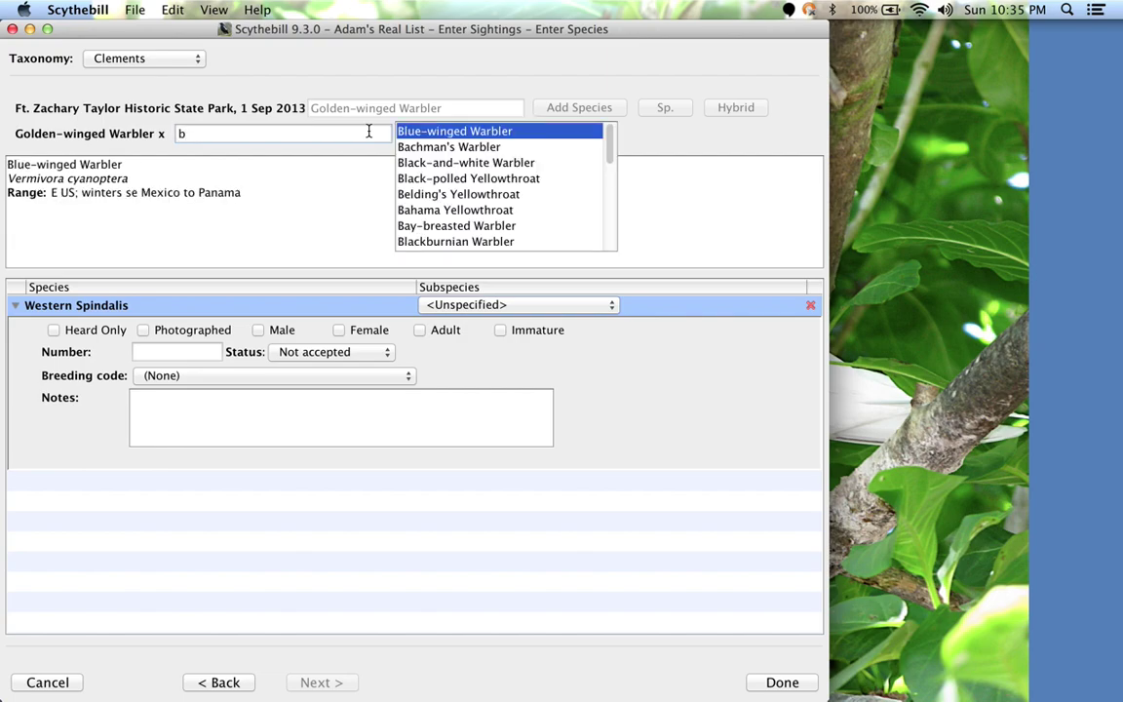
key(Return)
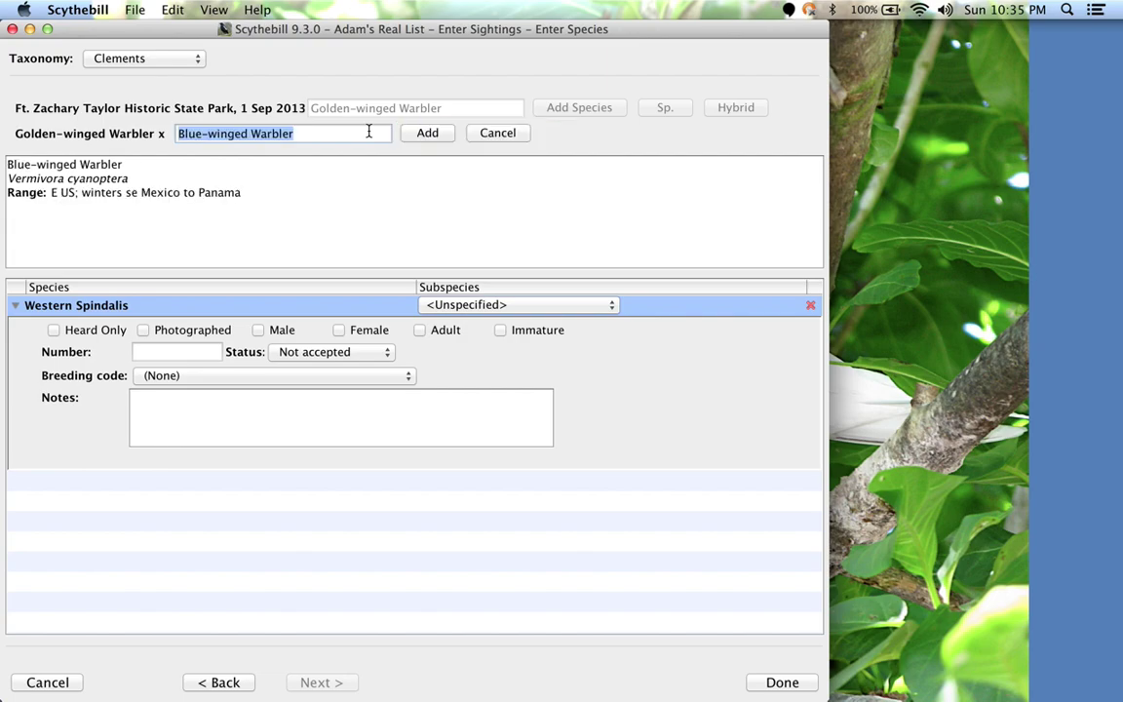
key(Return)
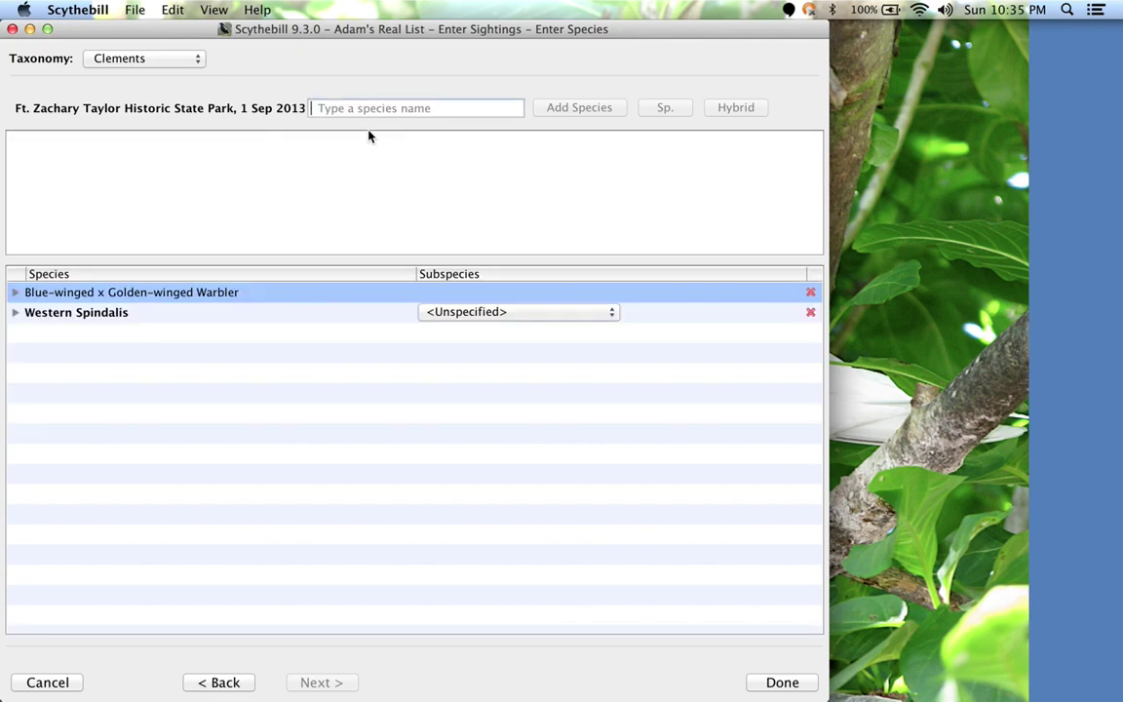
Write the note "Brewster's" Warbler on the hybrid warbler sighting
click(15, 293)
click(198, 412)
text(")
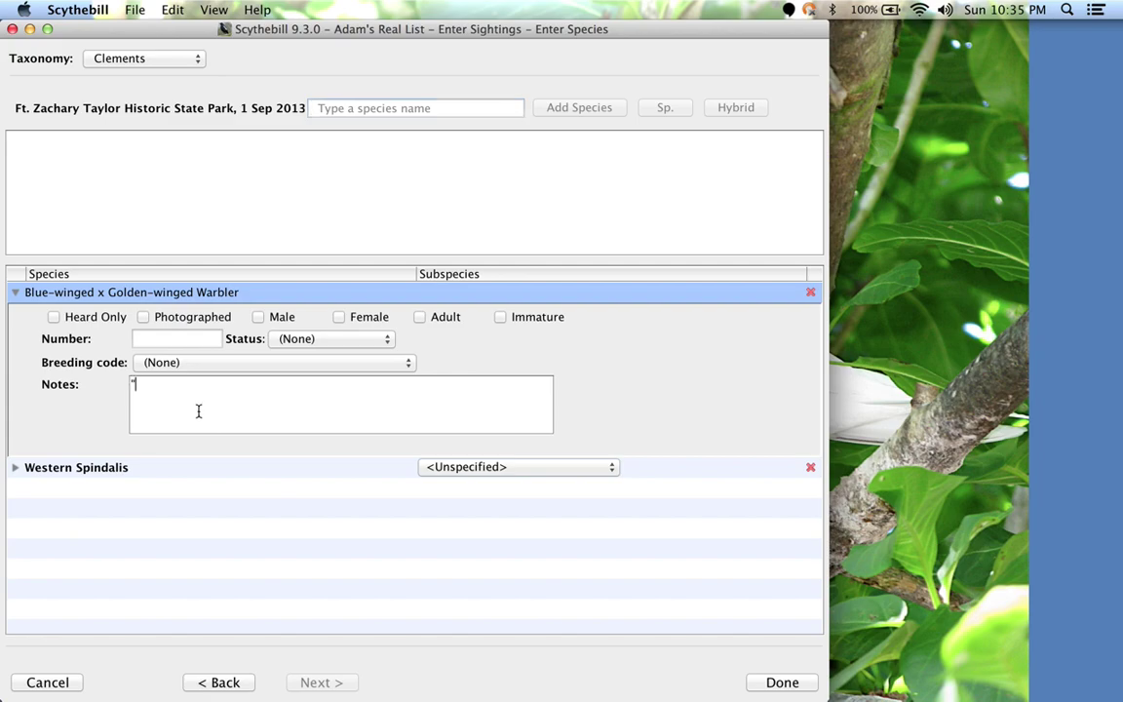
text(Brewster's" Warbler!)
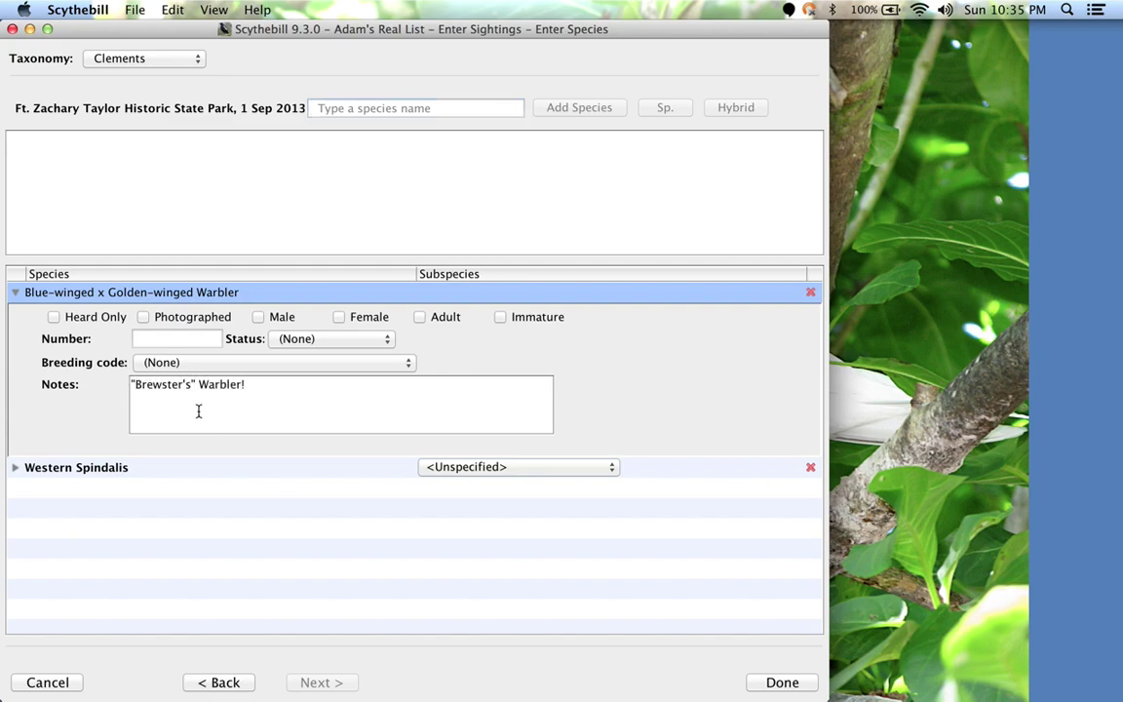
Add an Alder/Willow Flycatcher spuh entry combining Willow and Alder Flycatcher
click(390, 113)
text(wifl)
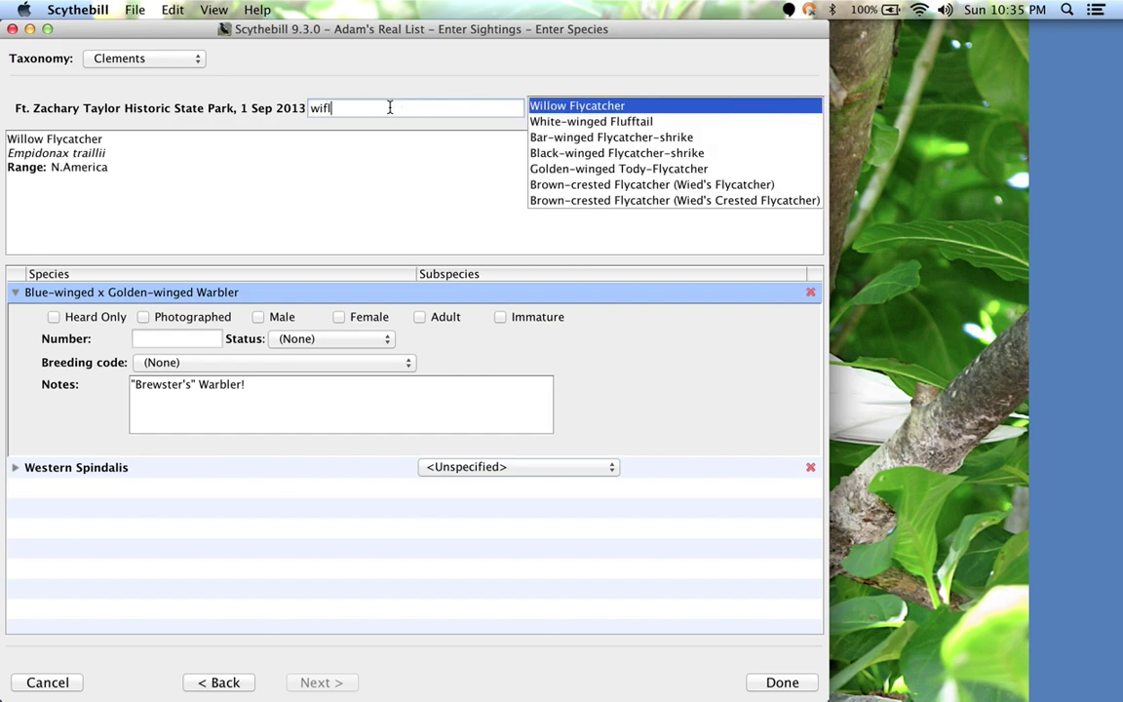
key(Return)
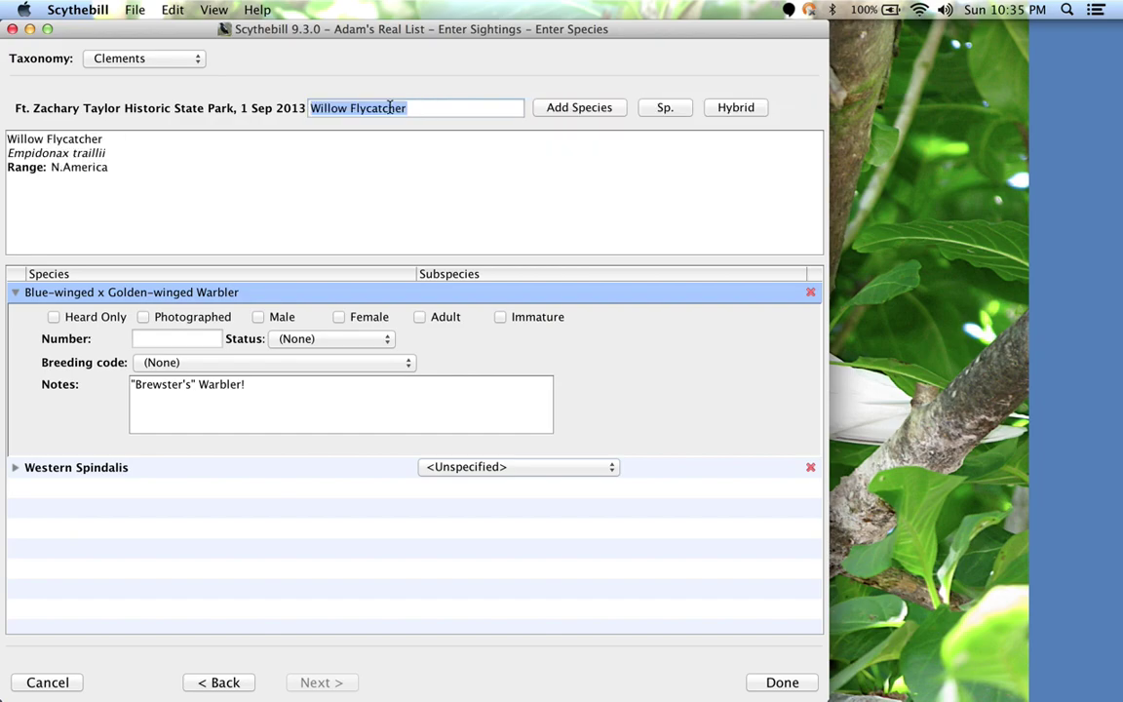
click(680, 113)
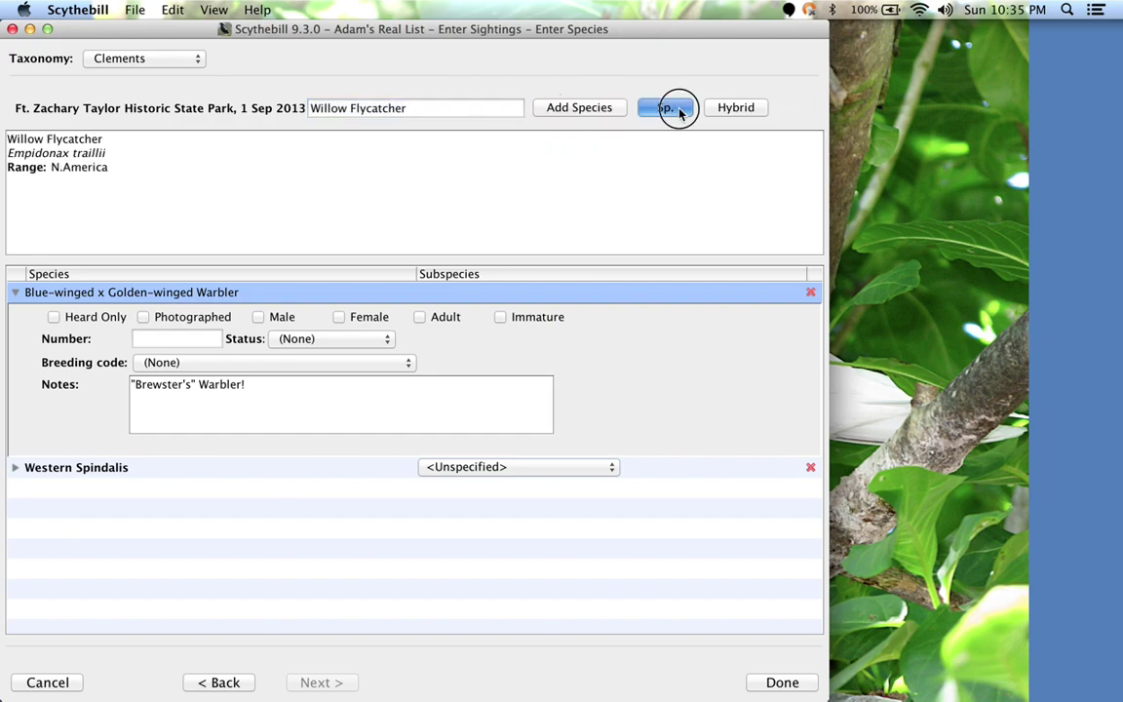
text(a)
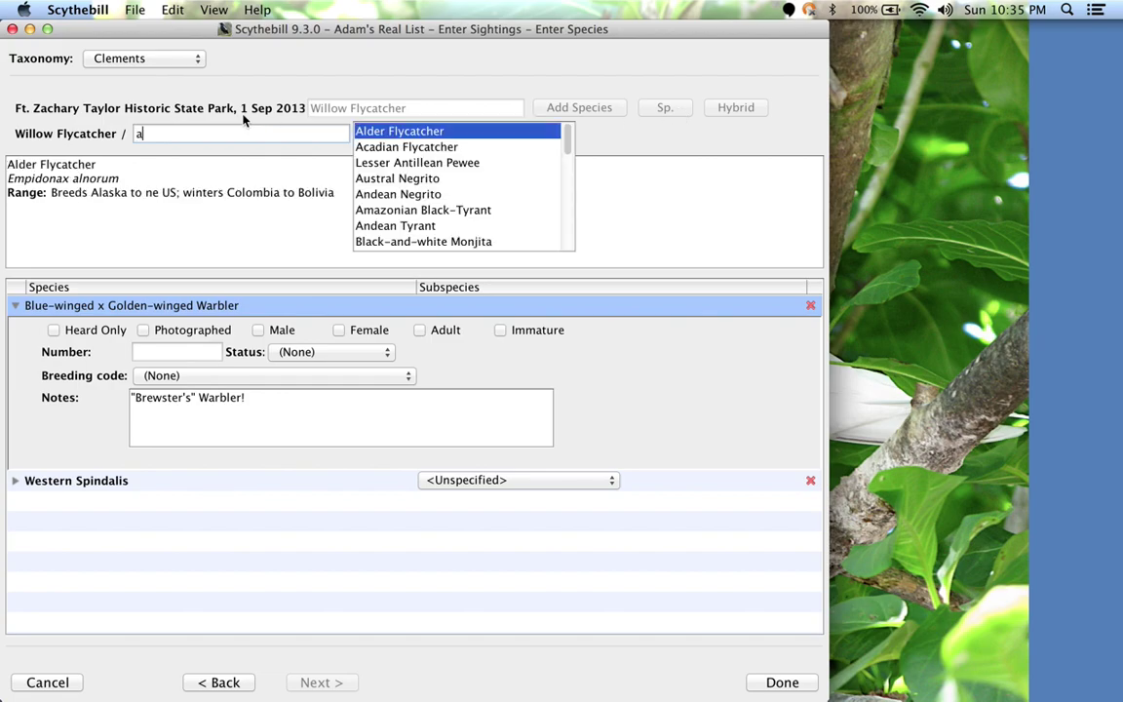
key(Return)
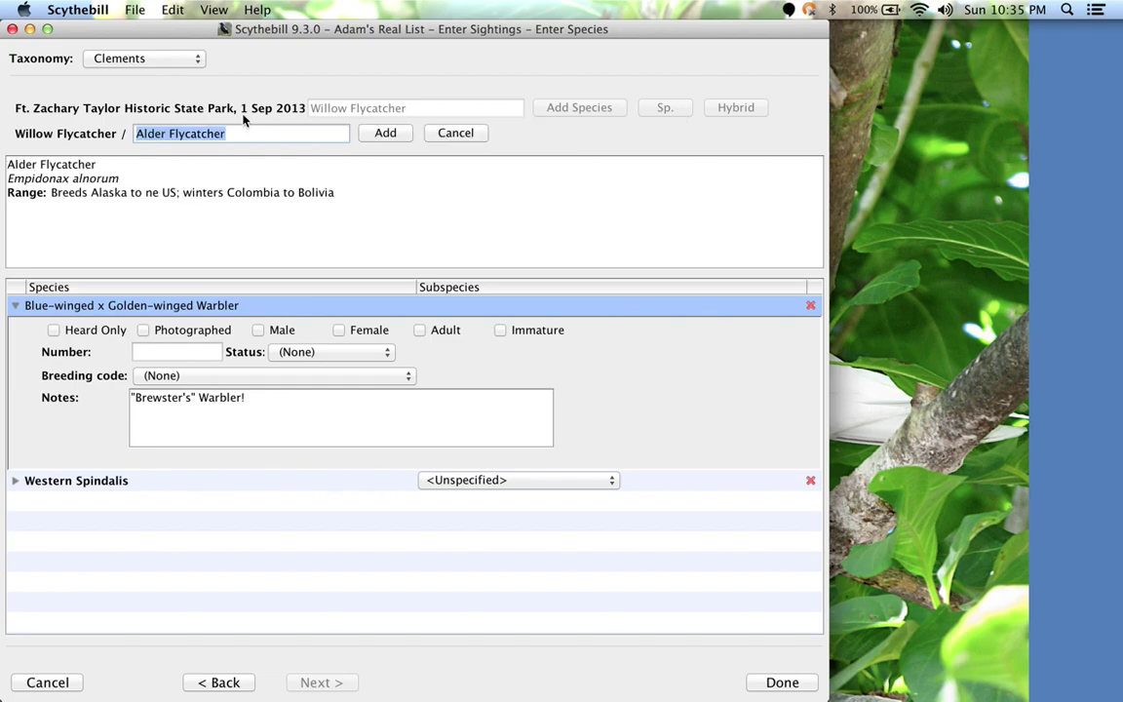
click(387, 133)
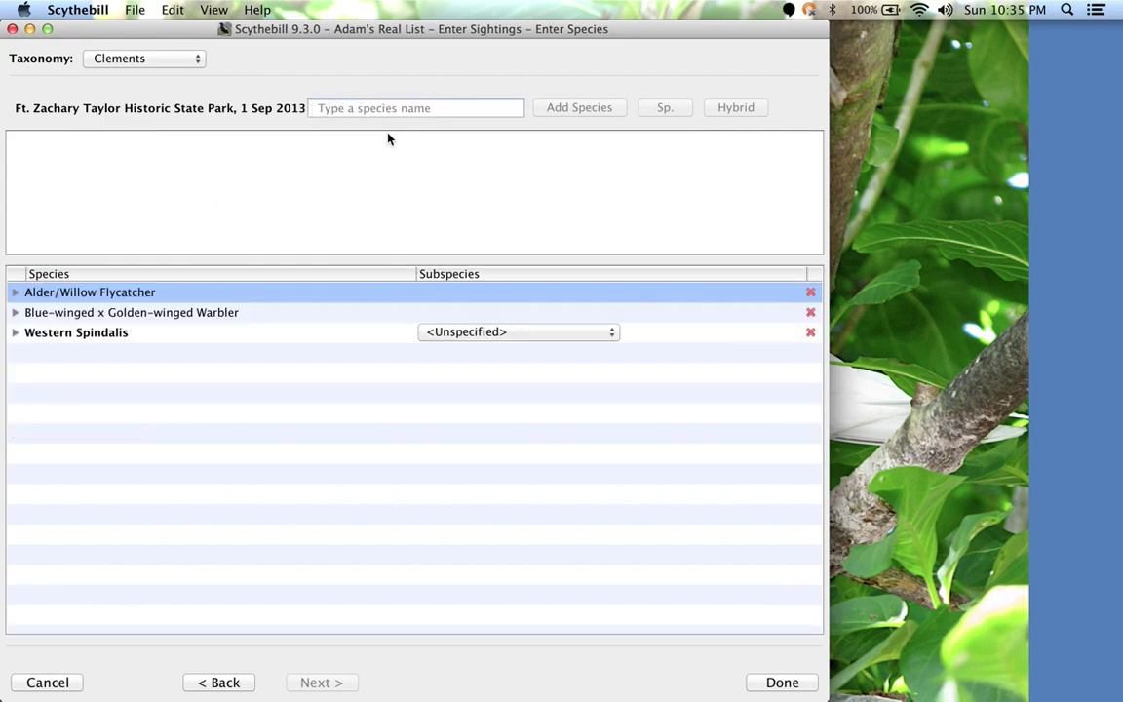